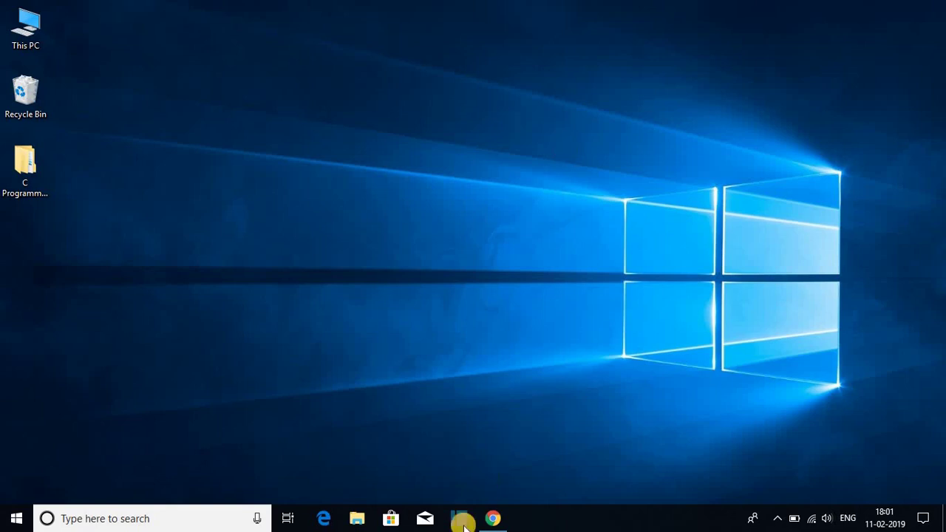
# Return to the pycharm Google results and open JetBrains' official PyCharm page.
pyautogui.click(492, 518)
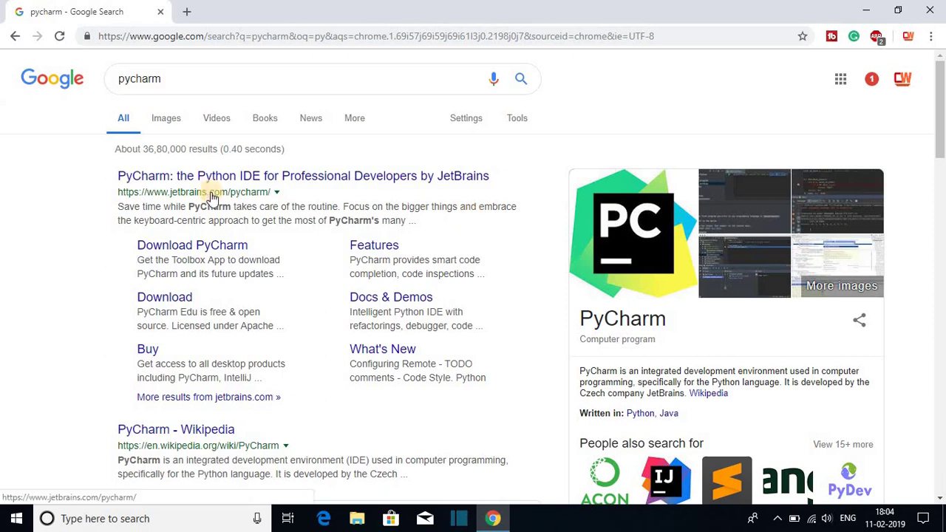
pyautogui.click(270, 184)
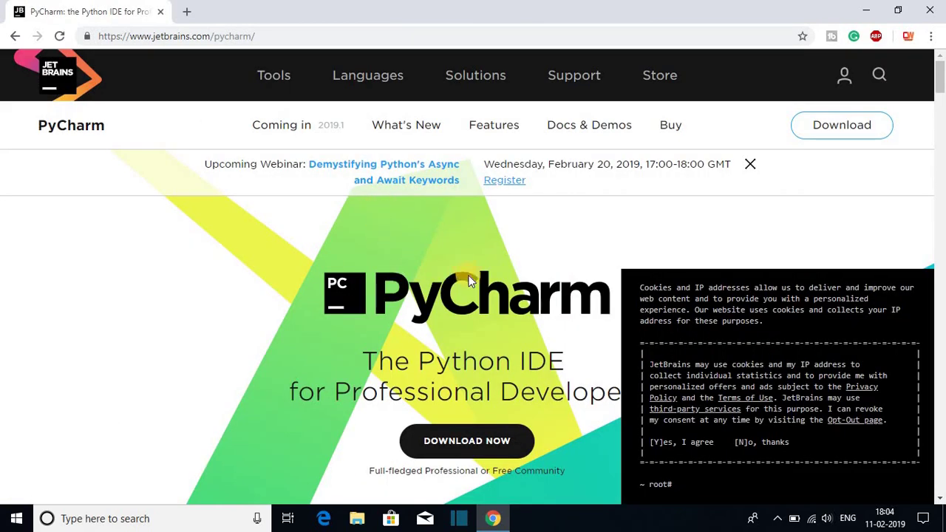
# Download the free PyCharm Community edition installer for Windows from the download page.
pyautogui.scroll(-1, 526, 312)
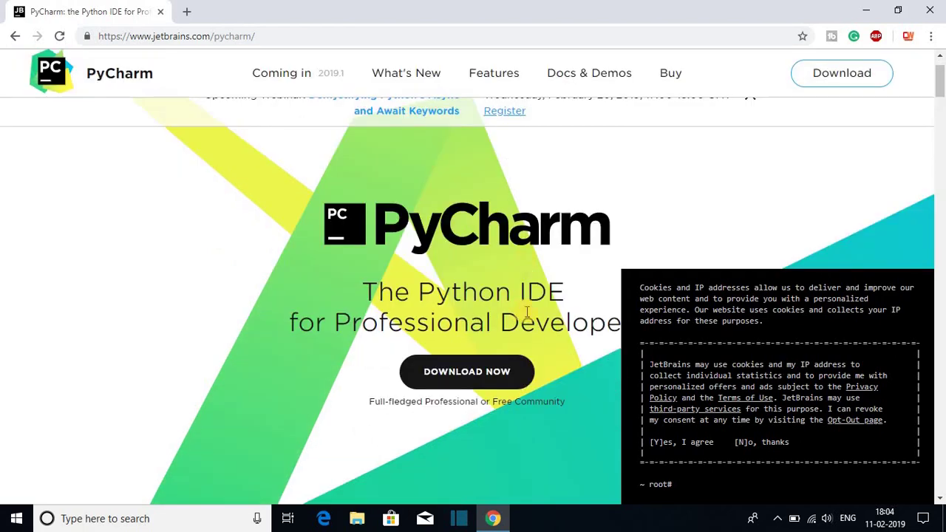
pyautogui.click(496, 376)
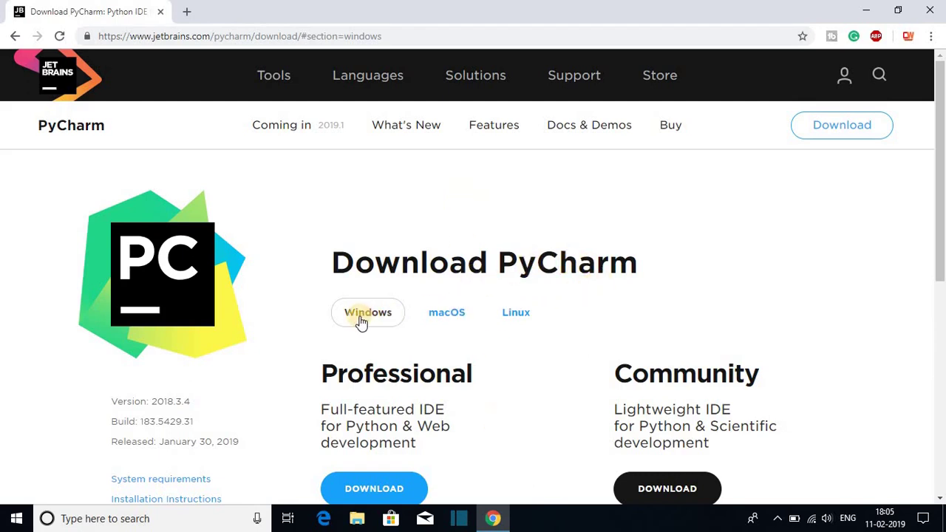
pyautogui.scroll(-2, 361, 322)
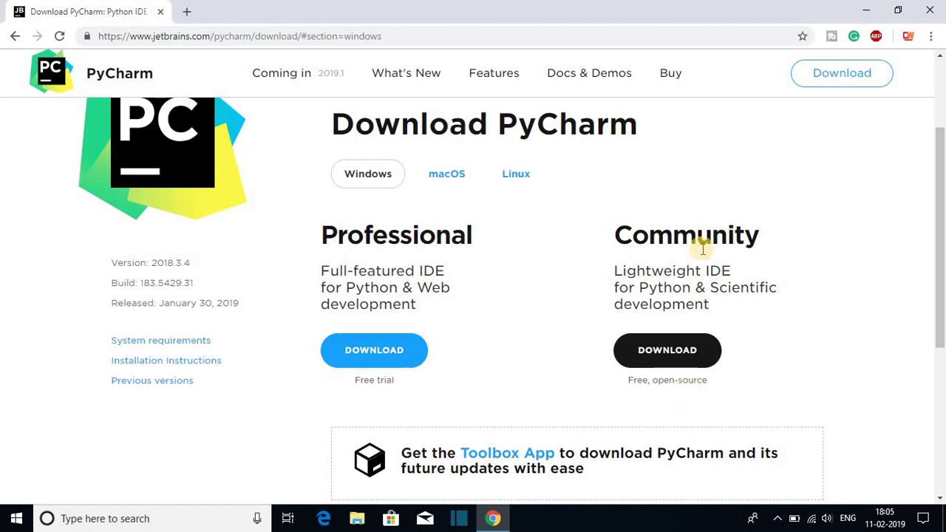
pyautogui.click(678, 354)
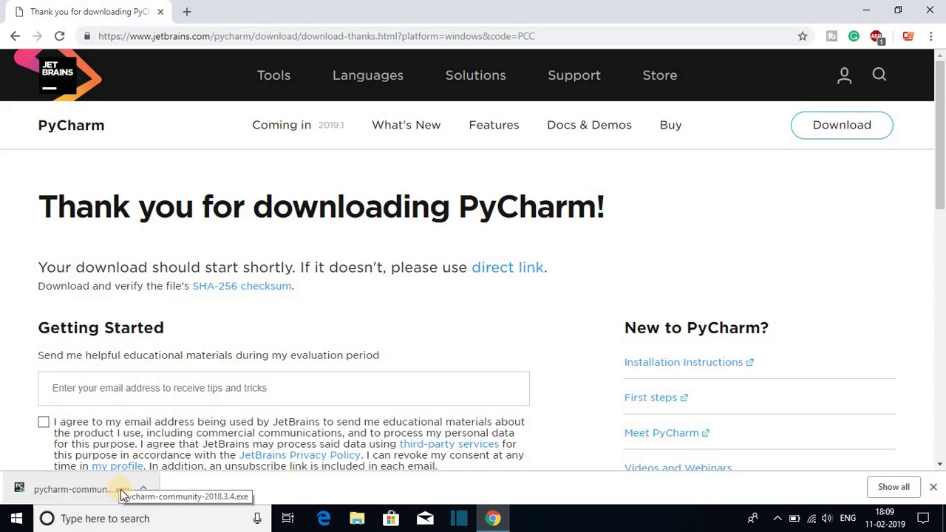
# Run the downloaded PyCharm installer from the download bar and minimize Chrome.
pyautogui.click(143, 488)
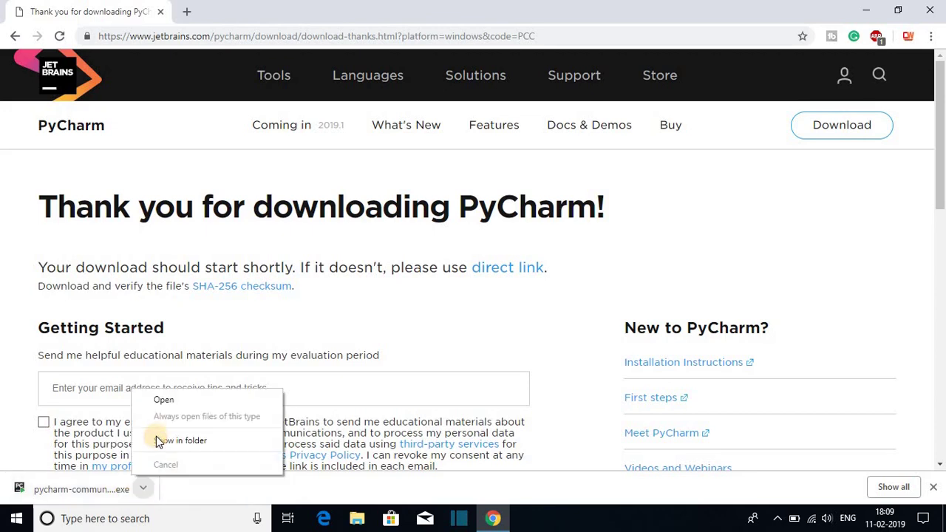
pyautogui.click(160, 399)
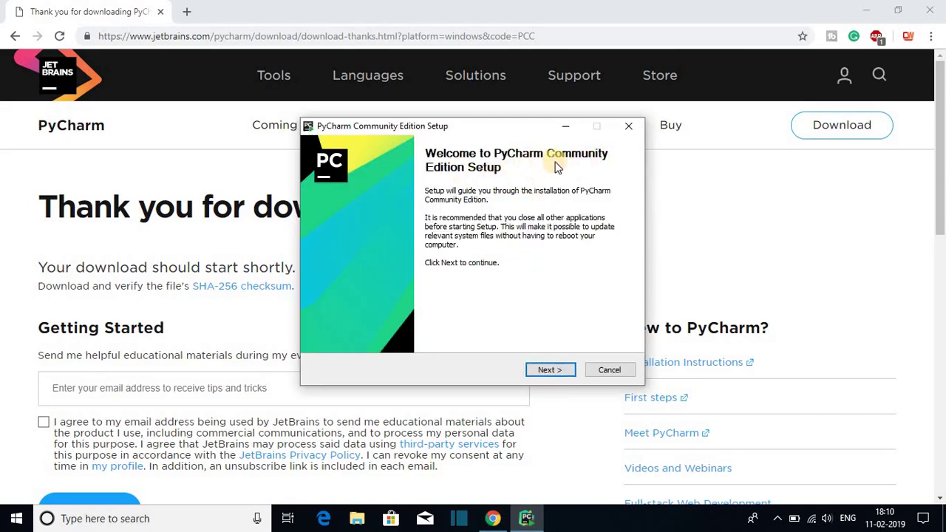
pyautogui.click(852, 18)
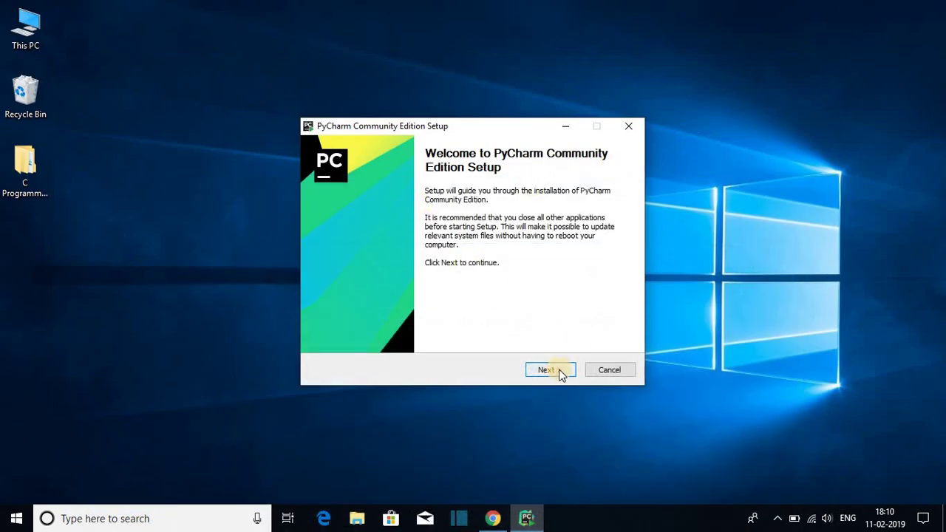
# Advance the setup wizard past the welcome page, keeping the default install folder.
pyautogui.click(559, 373)
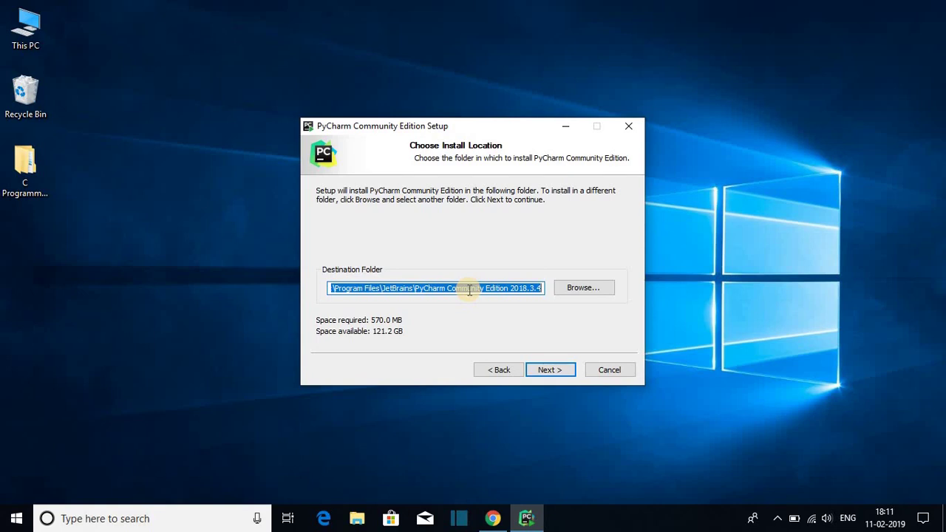
pyautogui.click(596, 289)
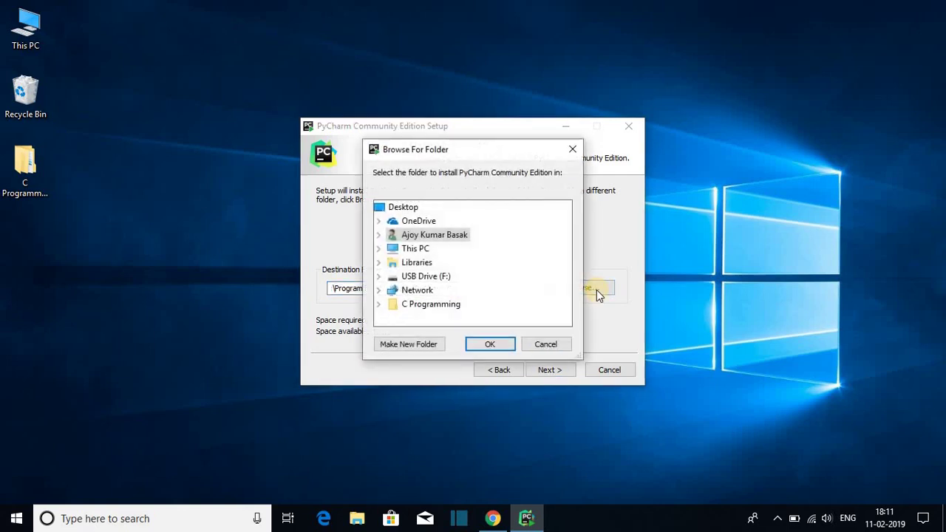
pyautogui.click(574, 150)
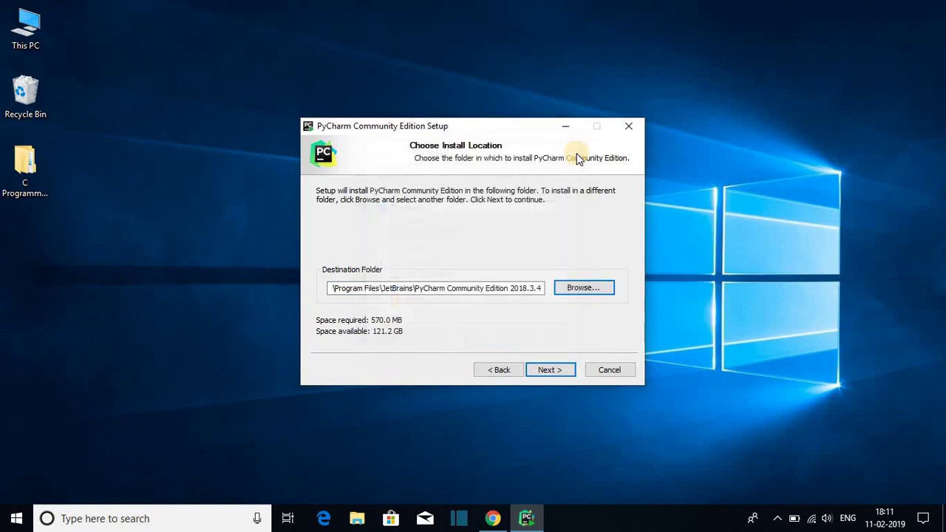
pyautogui.click(550, 369)
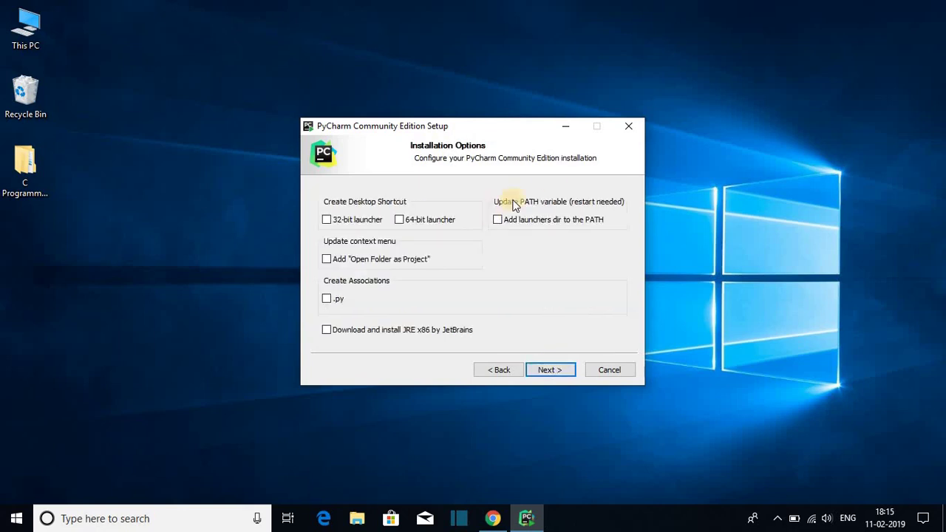
# Install PyCharm with a 64-bit desktop launcher and JRE x86, keeping the JetBrains Start Menu folder.
pyautogui.click(408, 226)
pyautogui.click(325, 333)
pyautogui.click(548, 372)
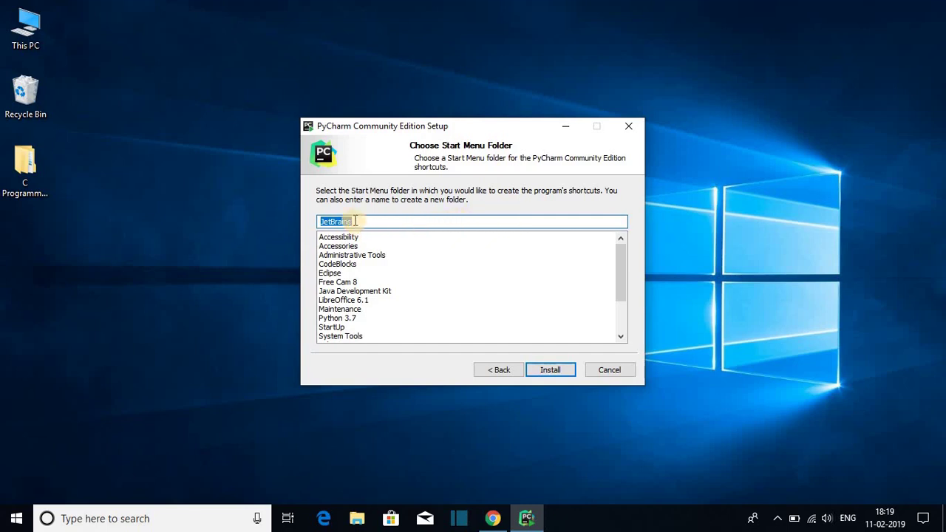
pyautogui.click(551, 371)
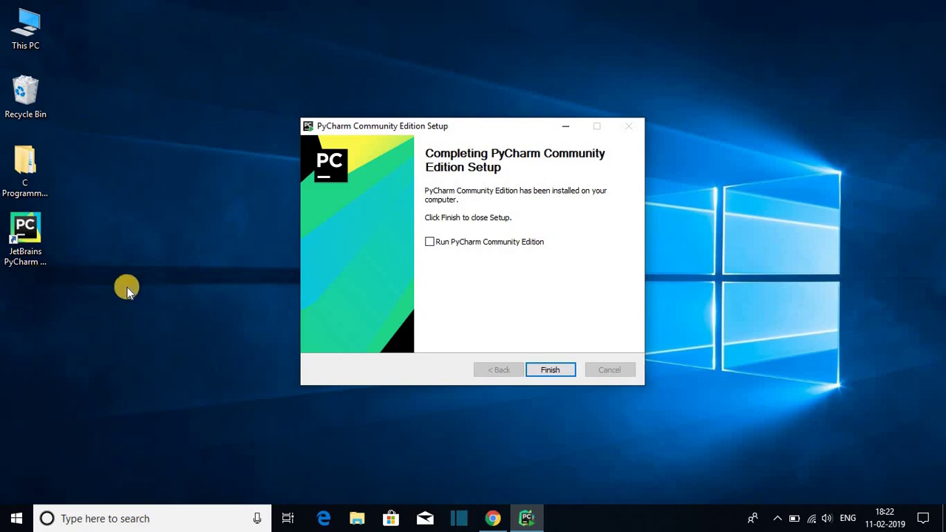
# Finish setup, launch PyCharm Community Edition, and choose not to import settings.
pyautogui.click(429, 242)
pyautogui.click(550, 370)
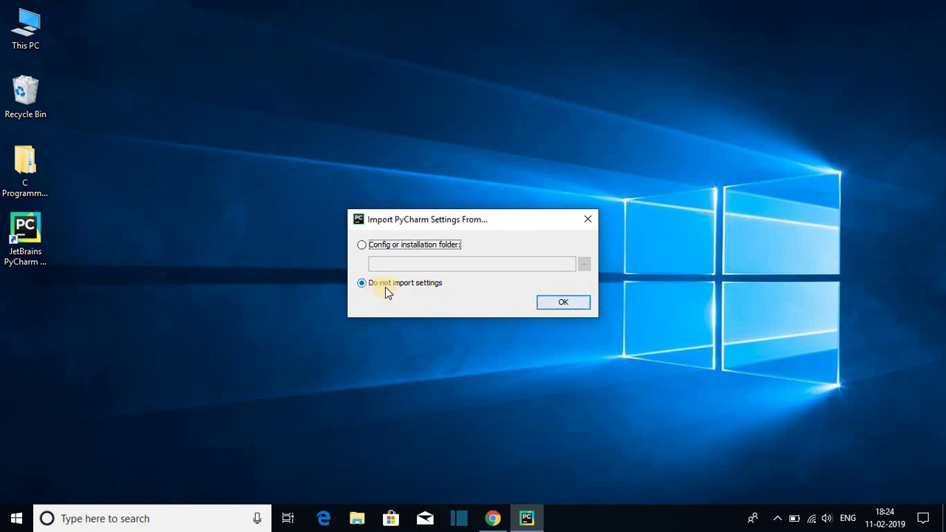
pyautogui.click(562, 302)
# Read through and accept the PyCharm privacy policy.
pyautogui.scroll(-10, 519, 245)
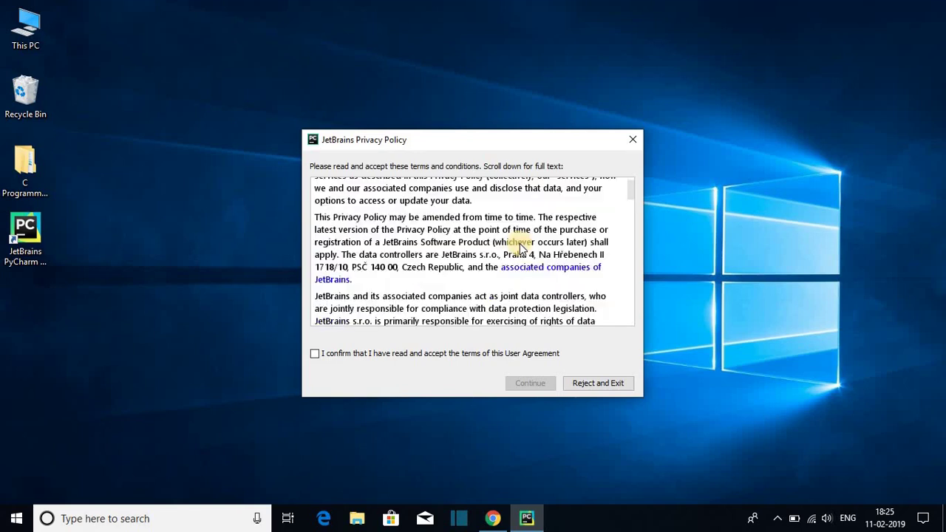
pyautogui.scroll(-3, 520, 249)
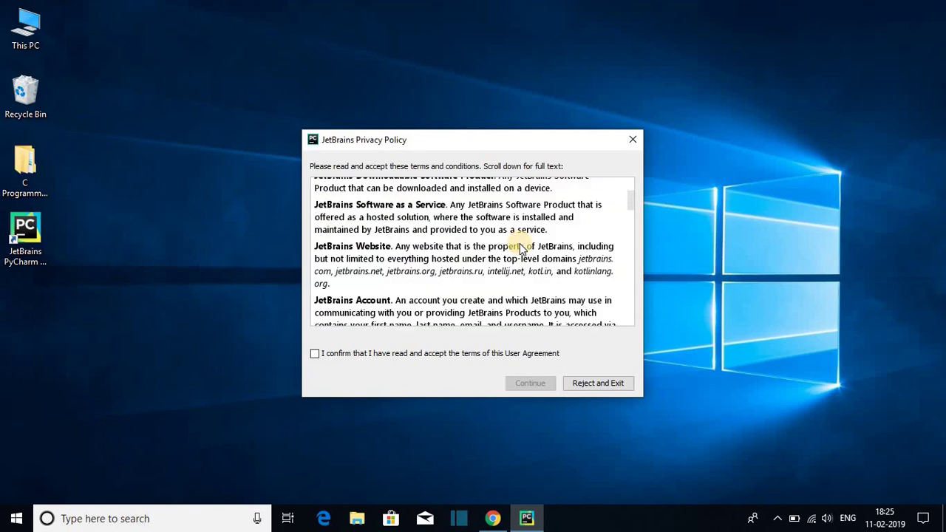
pyautogui.scroll(-10, 520, 249)
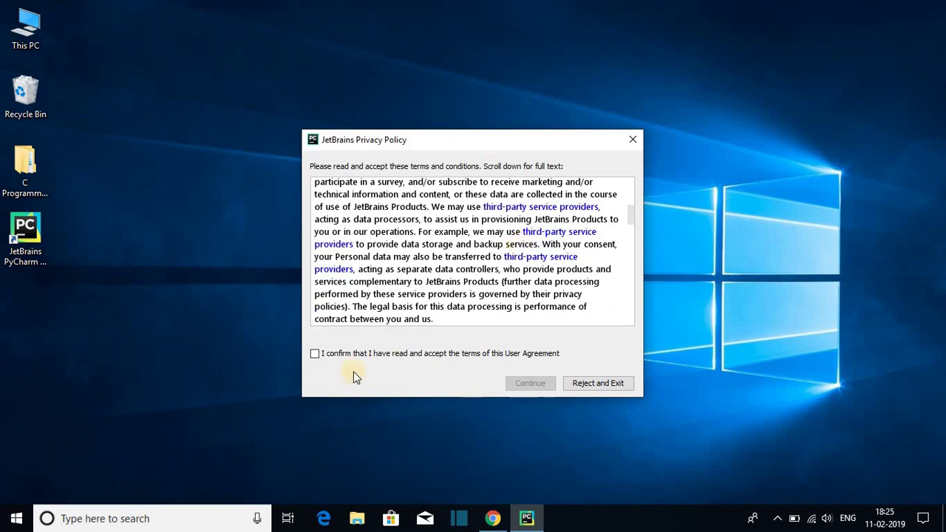
pyautogui.click(316, 353)
pyautogui.click(527, 392)
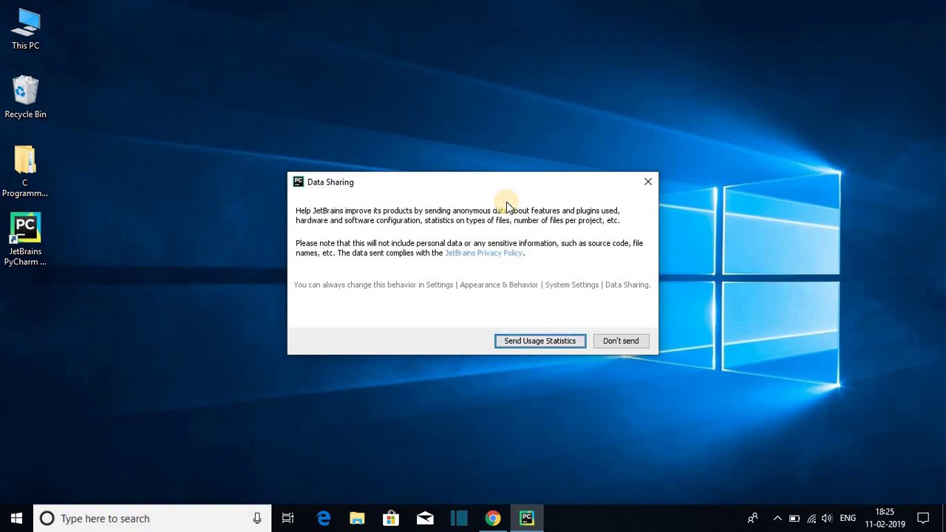
# Decline sending usage statistics and settle on the Light UI theme.
pyautogui.click(619, 341)
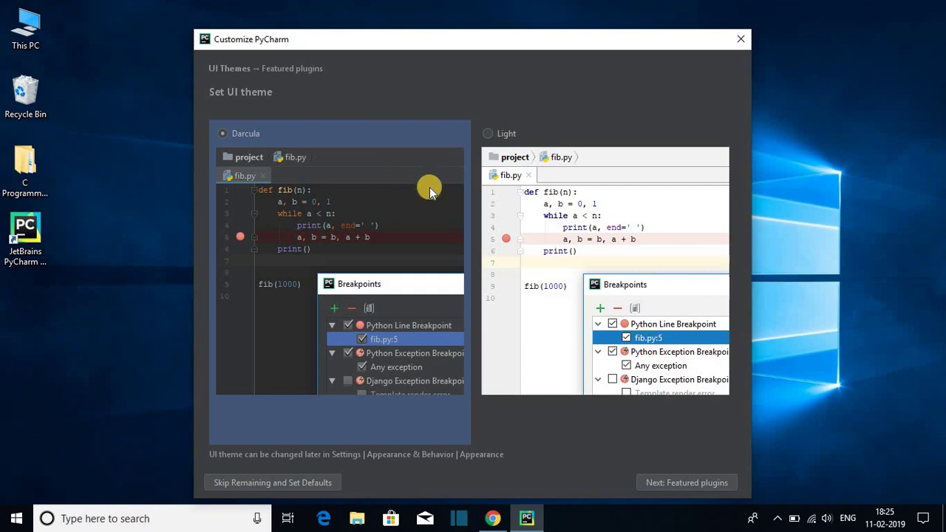
pyautogui.click(569, 214)
pyautogui.click(374, 246)
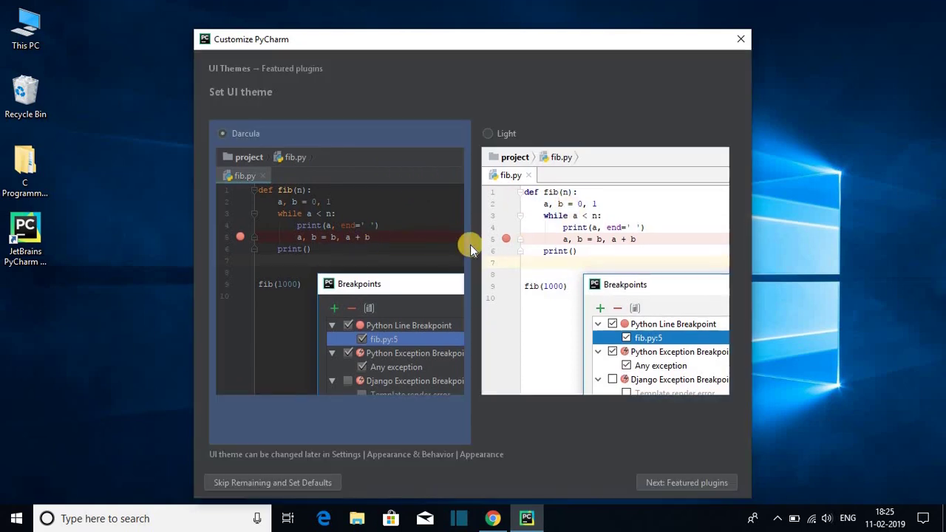
pyautogui.click(580, 213)
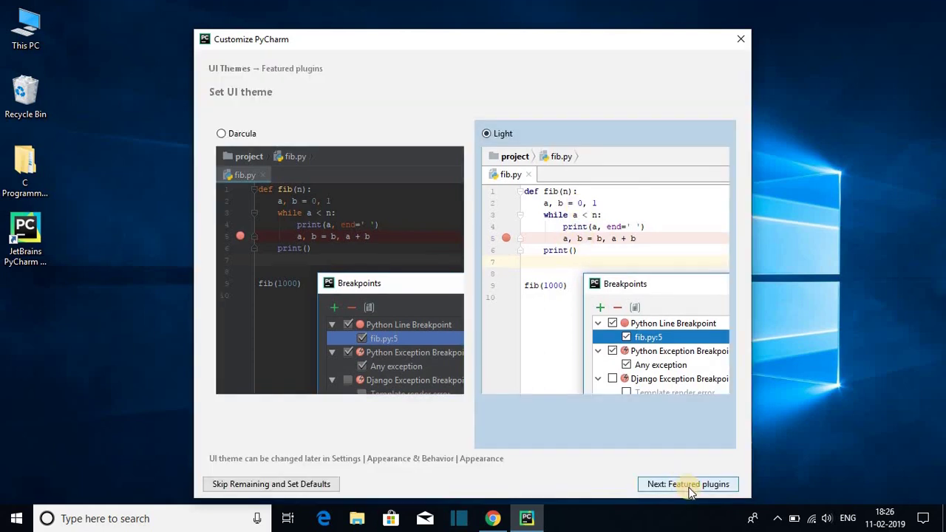
pyautogui.click(688, 485)
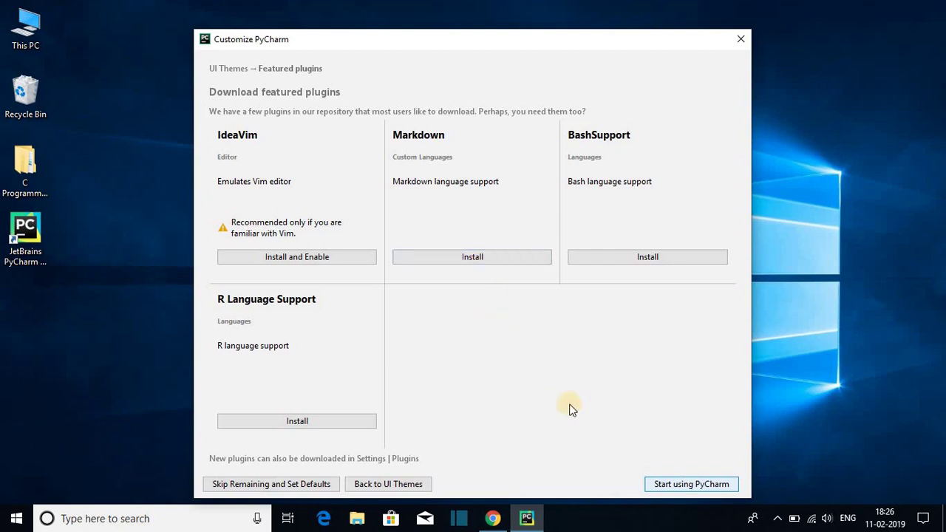
# Skip featured plugins, start using PyCharm, and begin a new project.
pyautogui.click(680, 484)
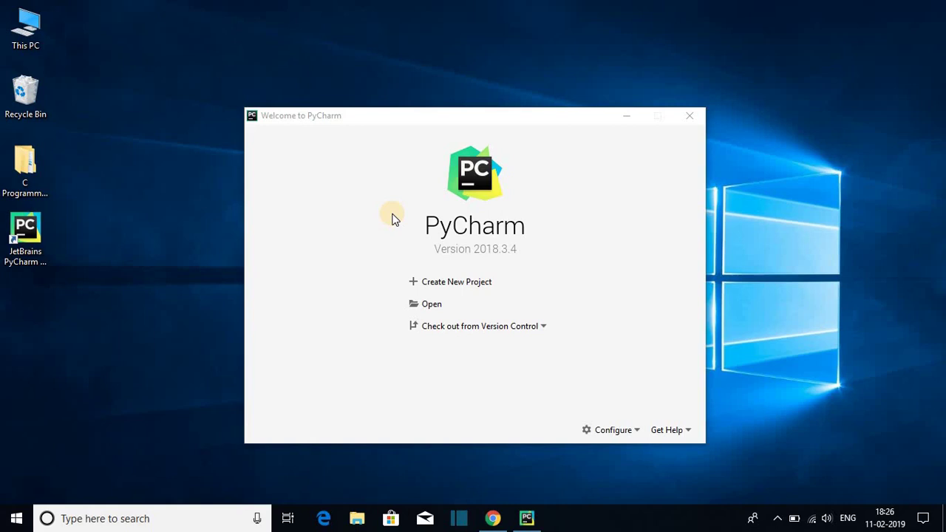
pyautogui.click(477, 282)
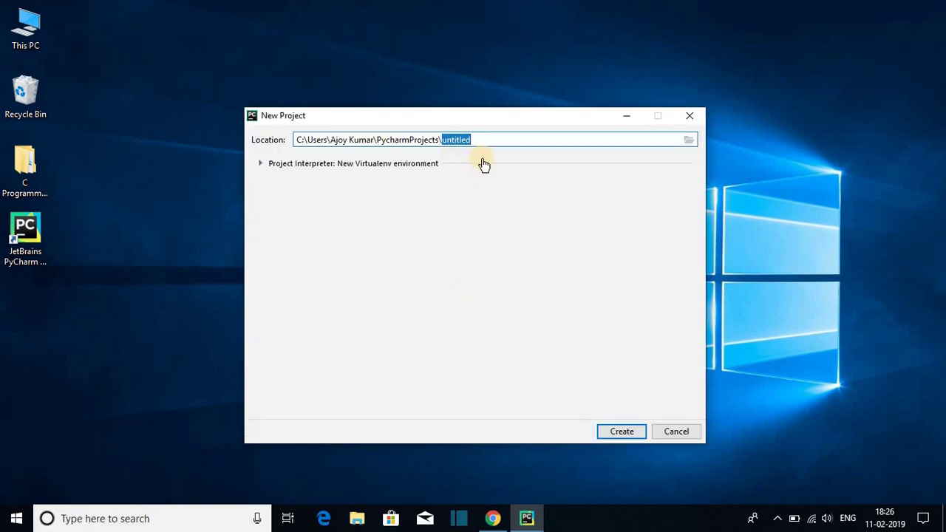
# Replace 'untitled' with HelloWorld in the project location and create the project.
pyautogui.press('BackSpace')
pyautogui.write('Hellow')
pyautogui.press('BackSpace')
pyautogui.write('World')
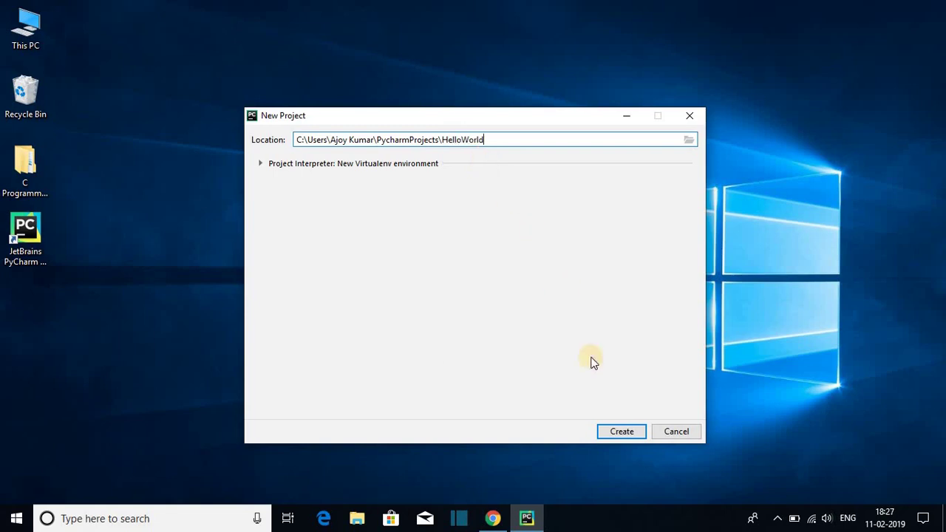
pyautogui.click(621, 432)
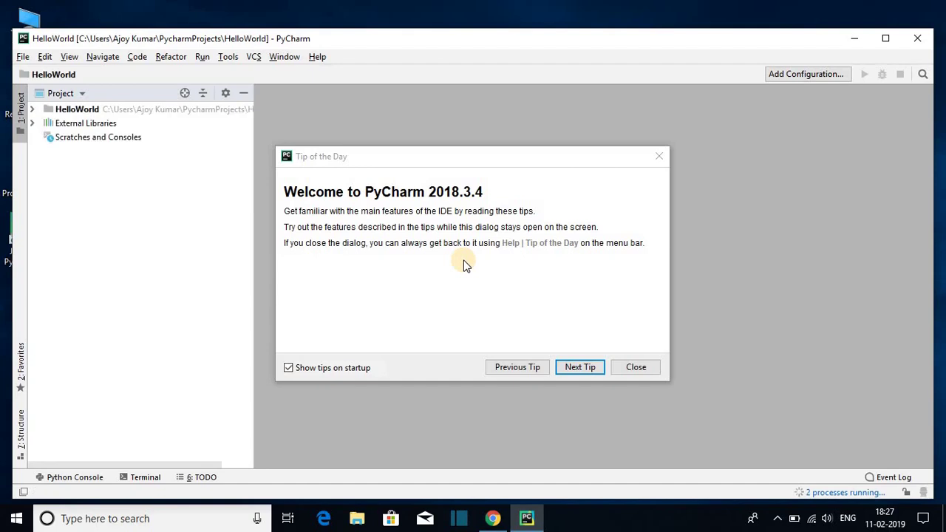
# Maximize PyCharm, close Tip of the Day, and expand HelloWorld to show its venv folder.
pyautogui.click(885, 37)
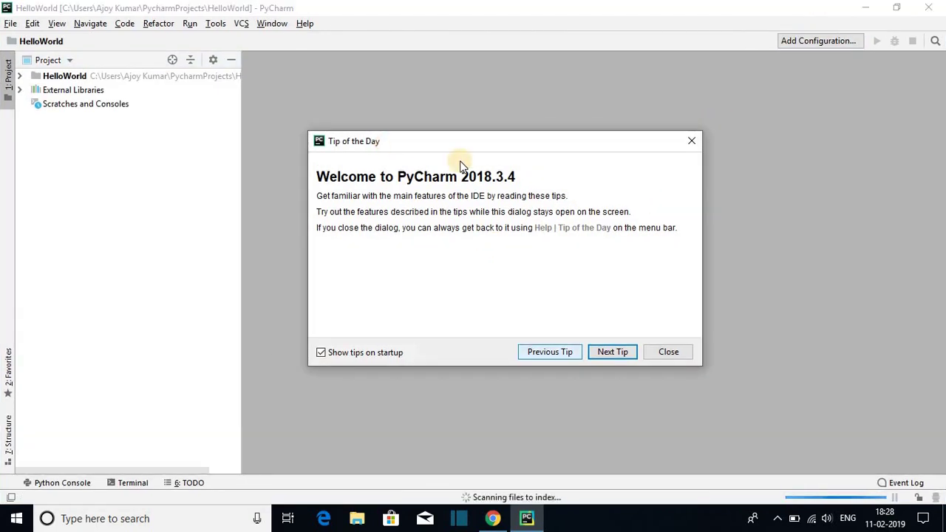
pyautogui.click(622, 357)
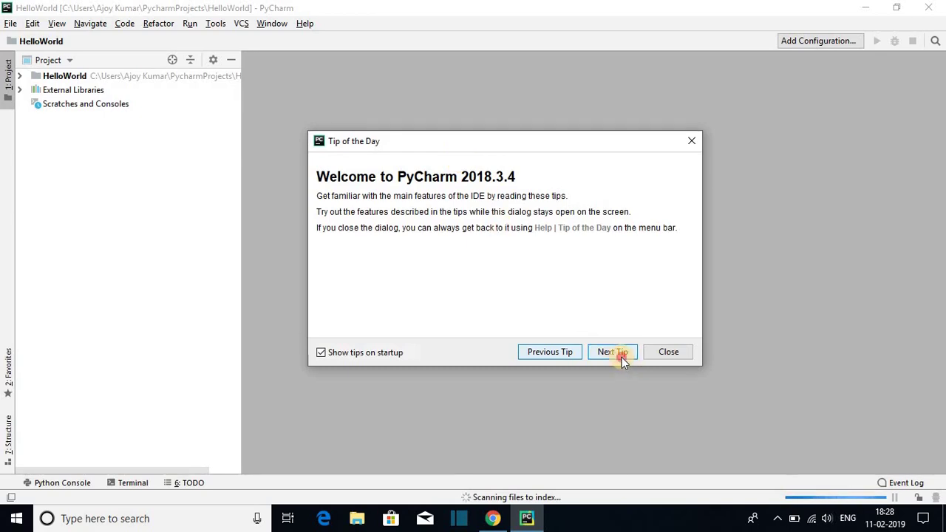
pyautogui.click(676, 352)
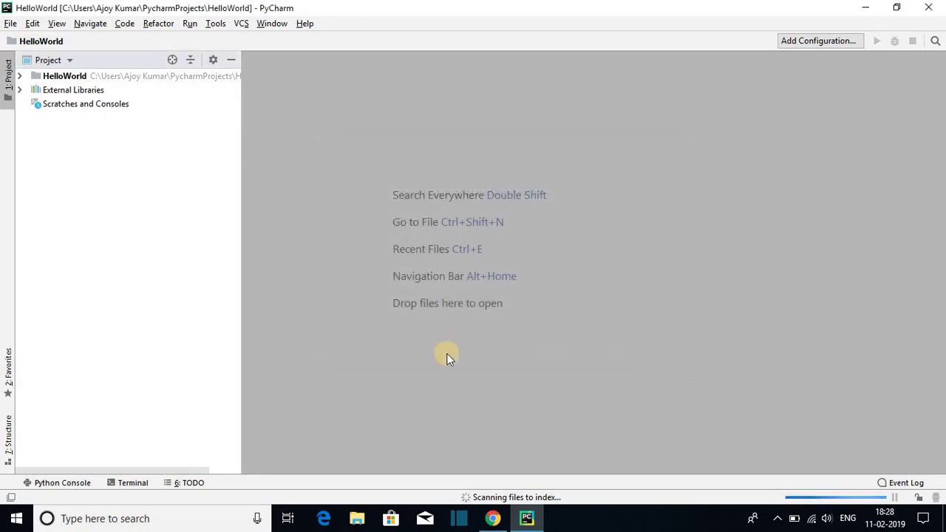
pyautogui.click(21, 77)
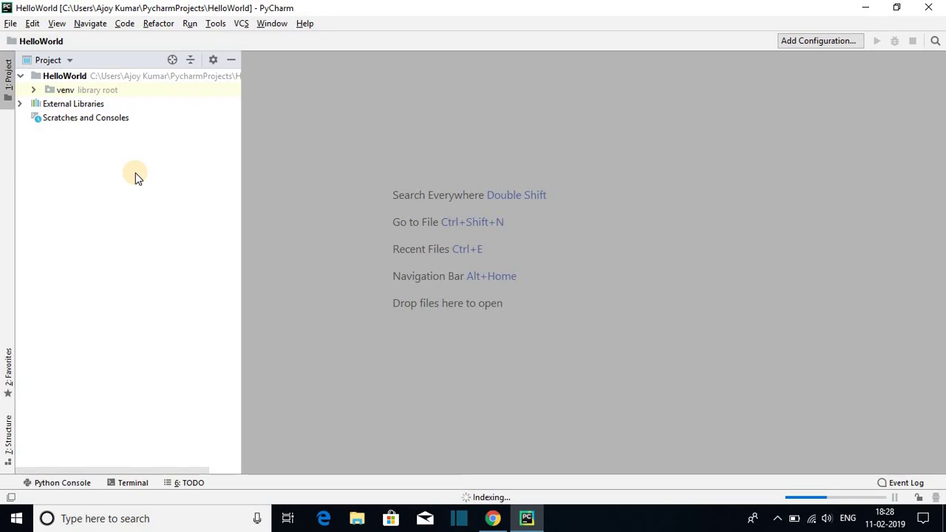
# Create a new Python File named Hello in the HelloWorld project folder.
pyautogui.click(115, 80)
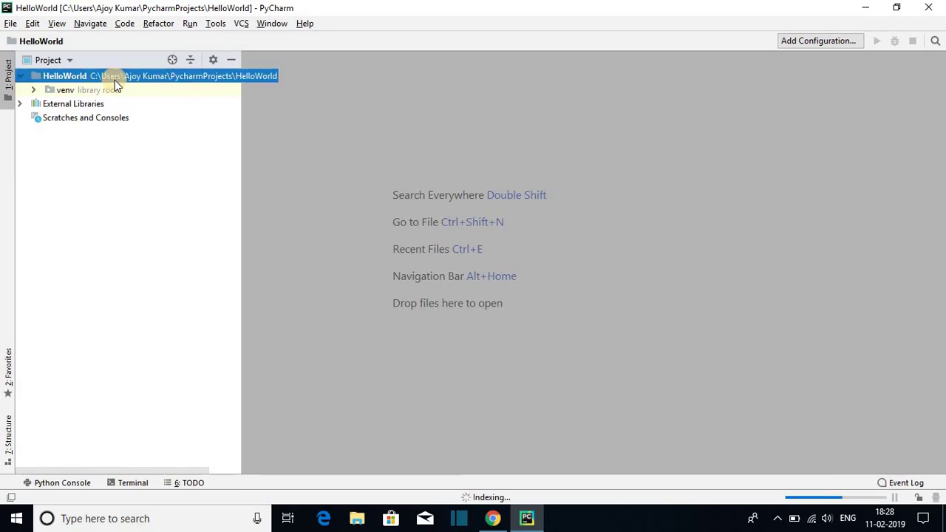
pyautogui.rightClick(114, 80)
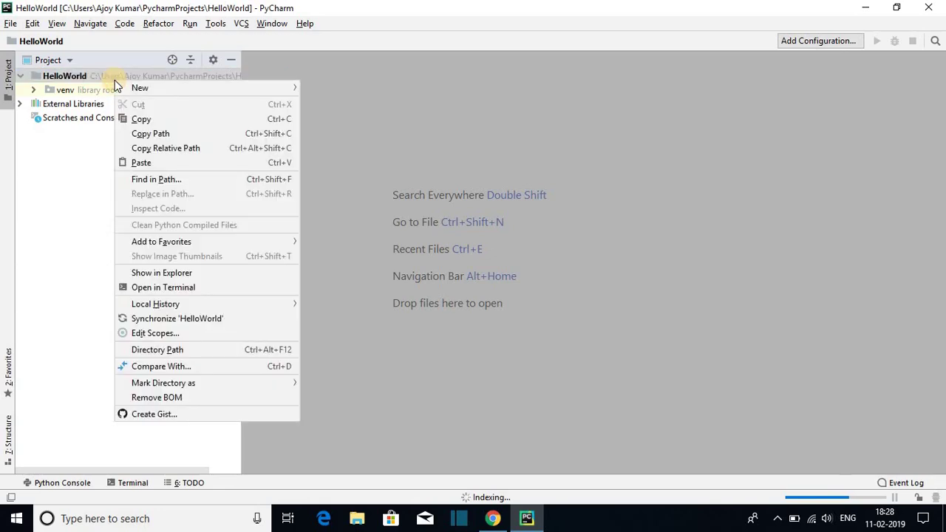
pyautogui.moveTo(121, 87)
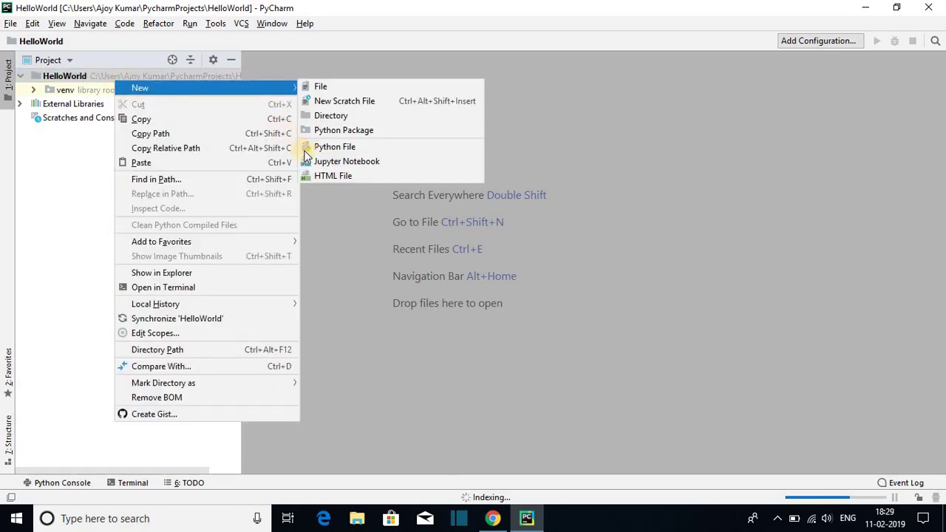
pyautogui.click(307, 153)
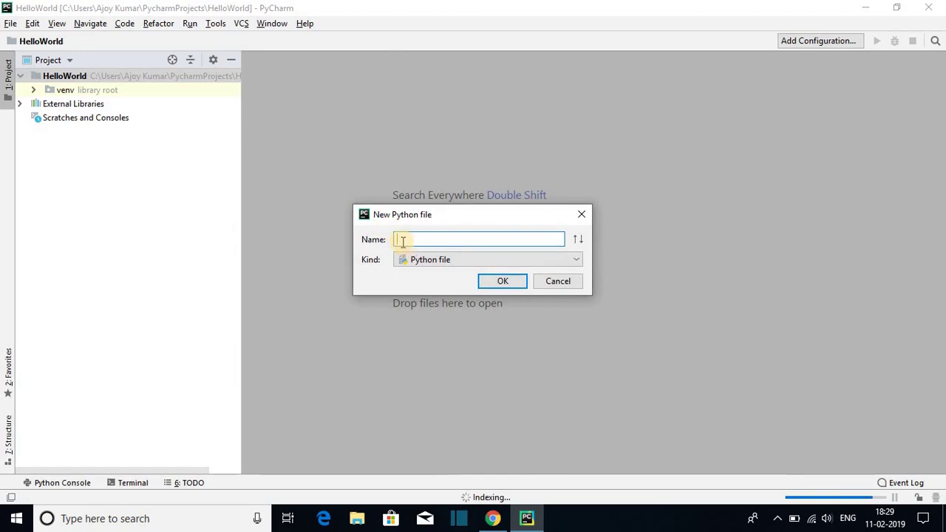
pyautogui.write('Hello')
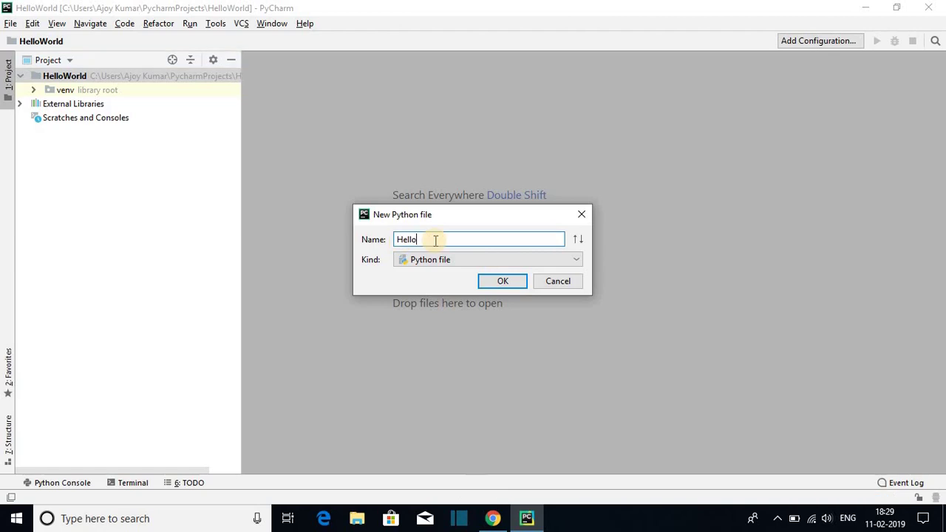
pyautogui.click(486, 282)
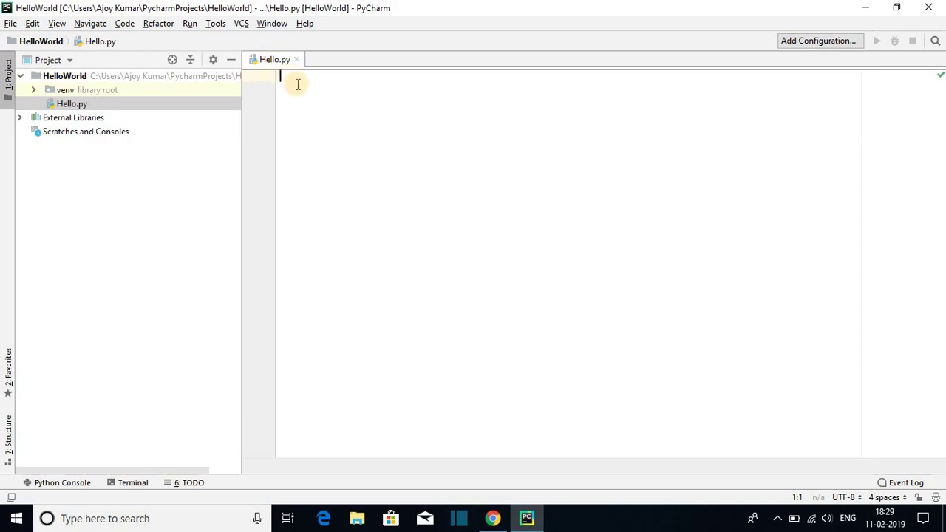
# Write print("Hello World!") as the single line of Hello.py.
pyautogui.write('print')
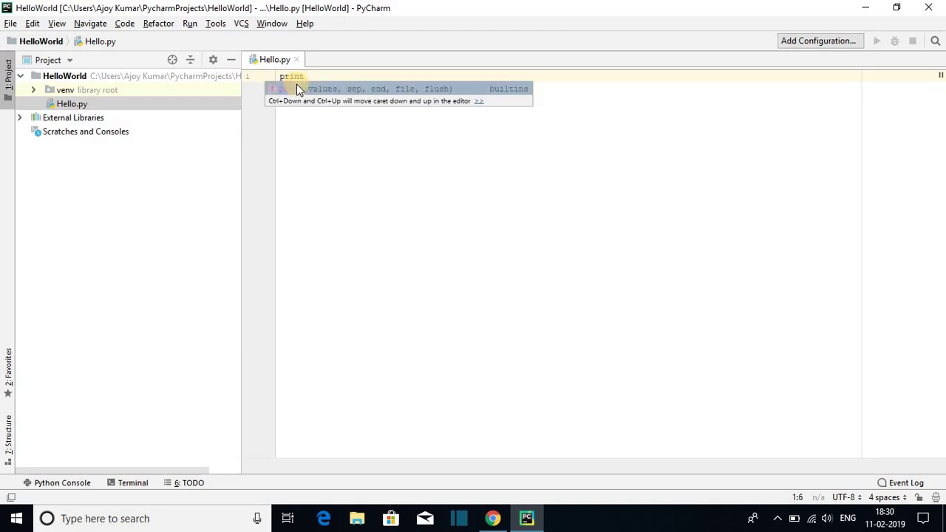
pyautogui.write('(')
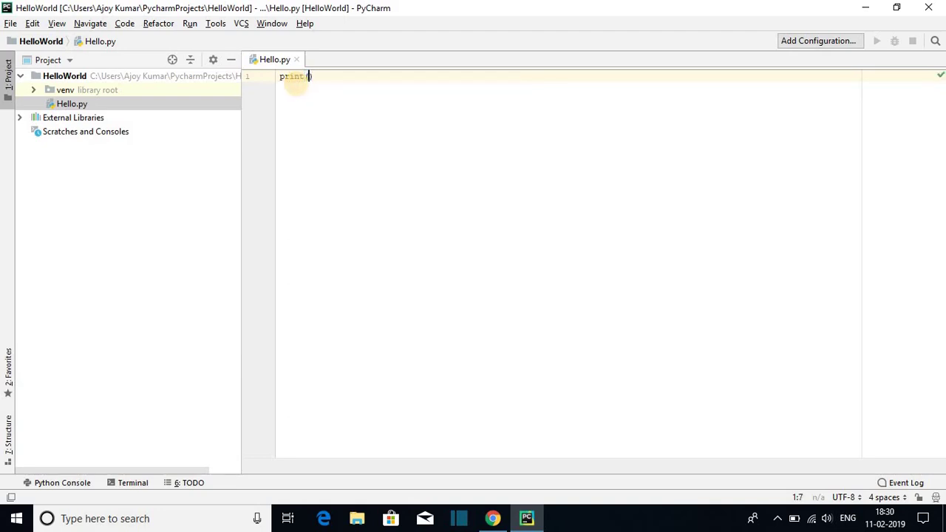
pyautogui.write('""')
pyautogui.press('Left')
pyautogui.write('Hello')
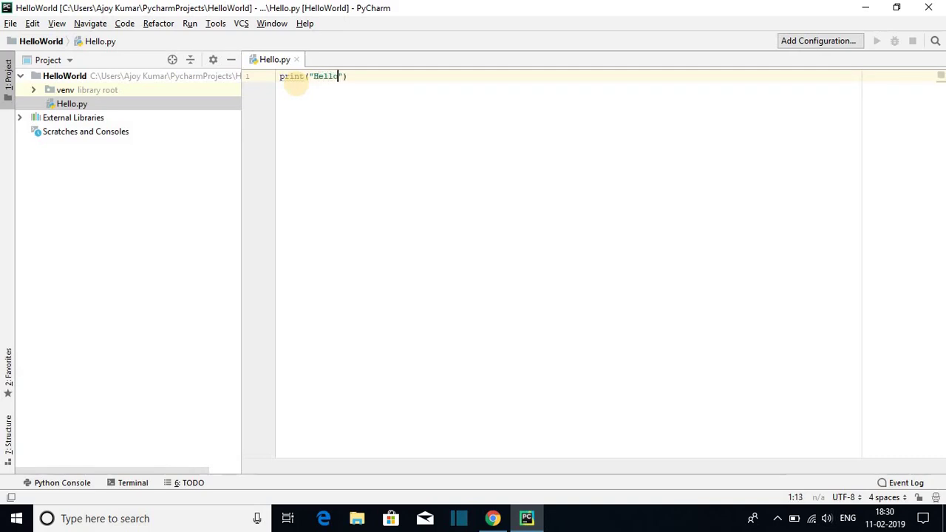
pyautogui.write(' W')
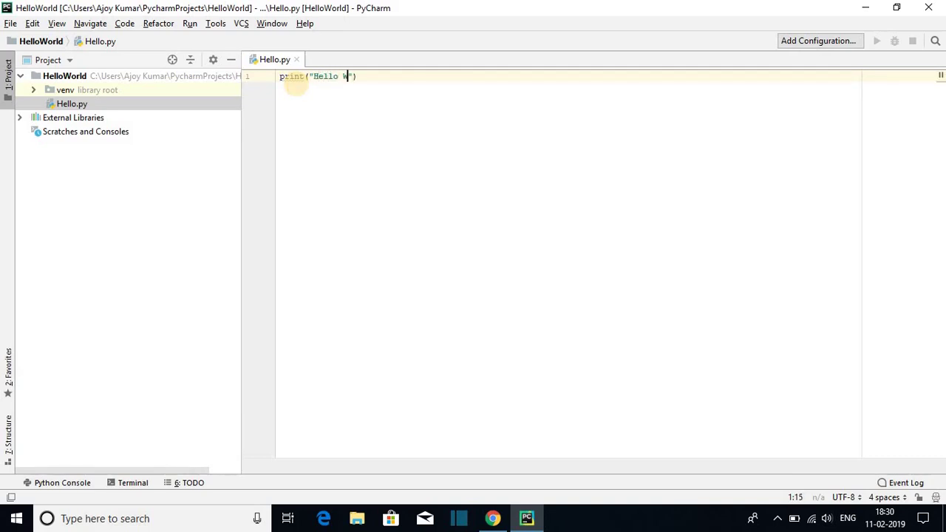
pyautogui.write('orld!')
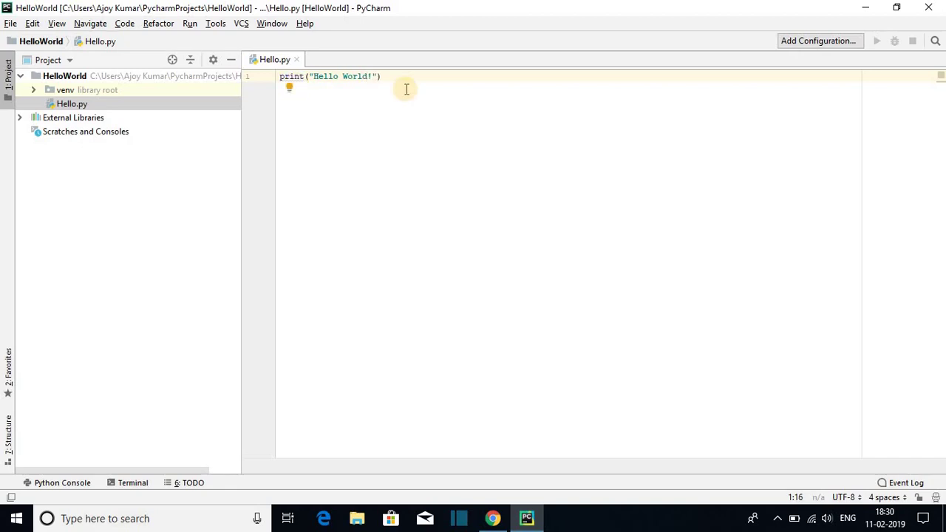
pyautogui.press('End')
# Save all files via File > Save All and return focus to the editor.
pyautogui.click(10, 23)
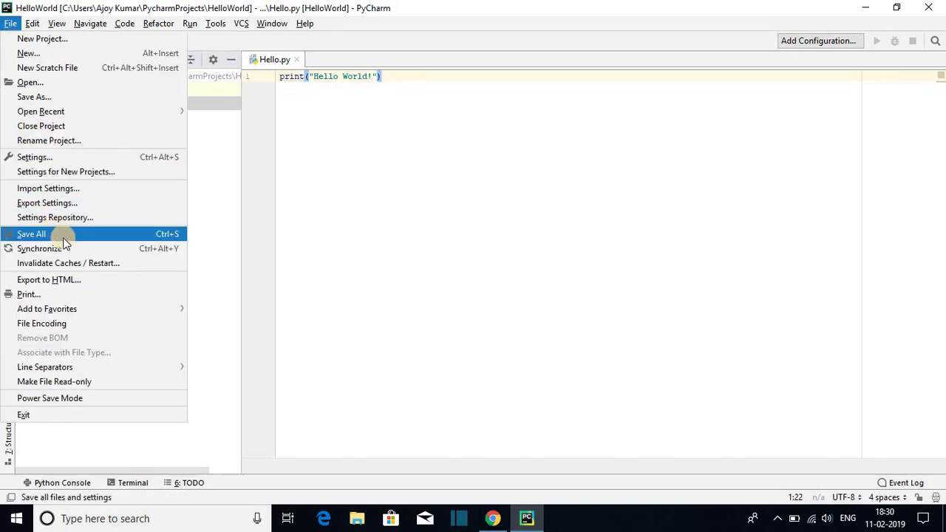
pyautogui.click(161, 238)
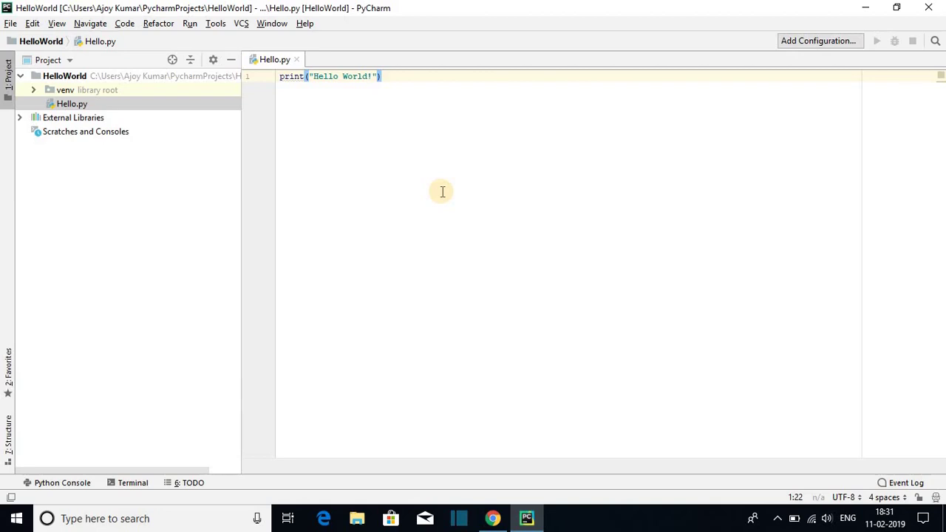
pyautogui.click(369, 131)
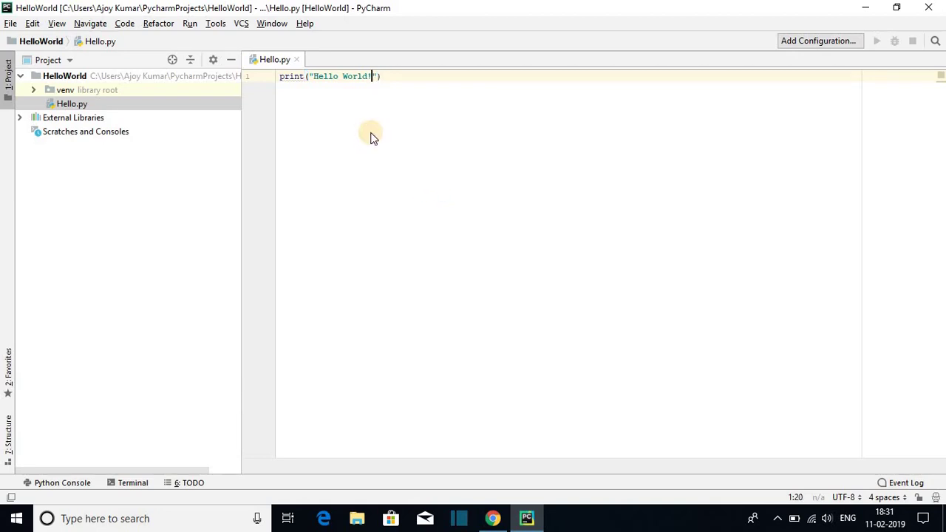
# Run the Hello script and inspect the 'Hello World!' line in the Run output.
pyautogui.rightClick(373, 138)
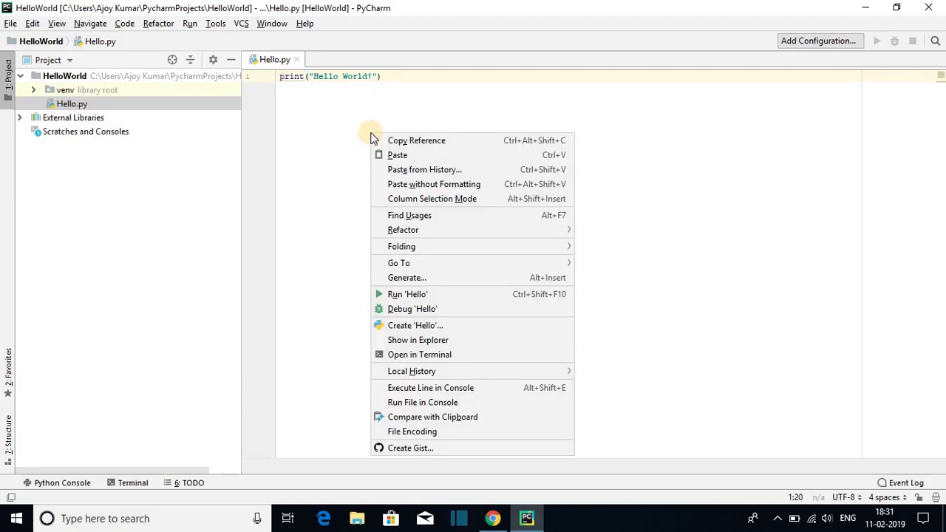
pyautogui.click(394, 294)
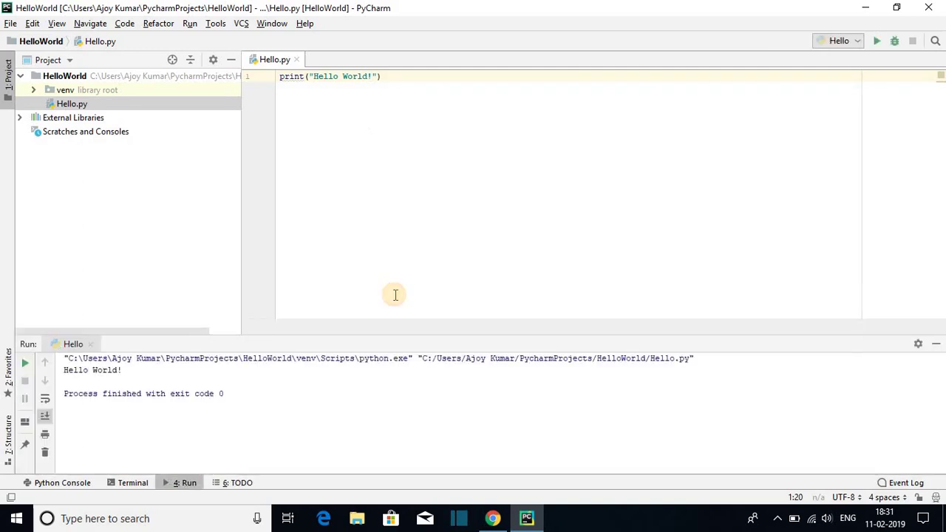
pyautogui.tripleClick(96, 370)
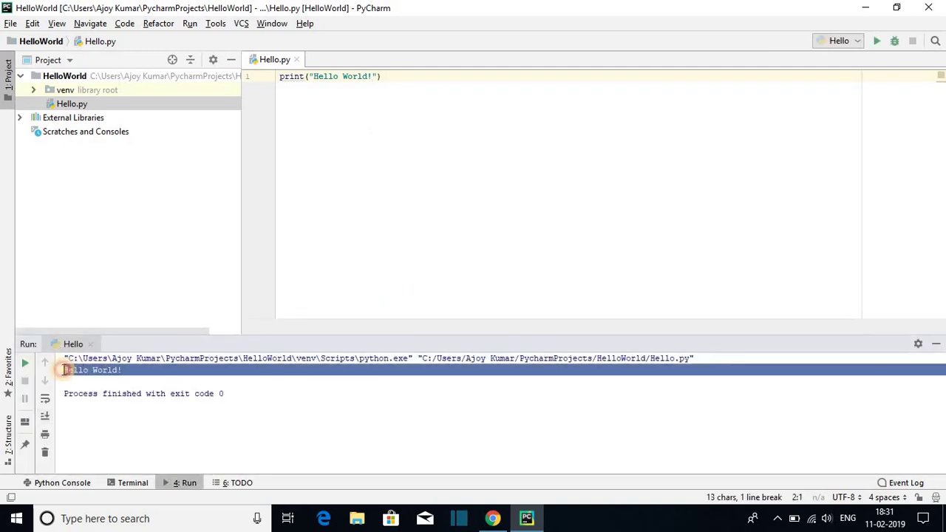
pyautogui.click(226, 377)
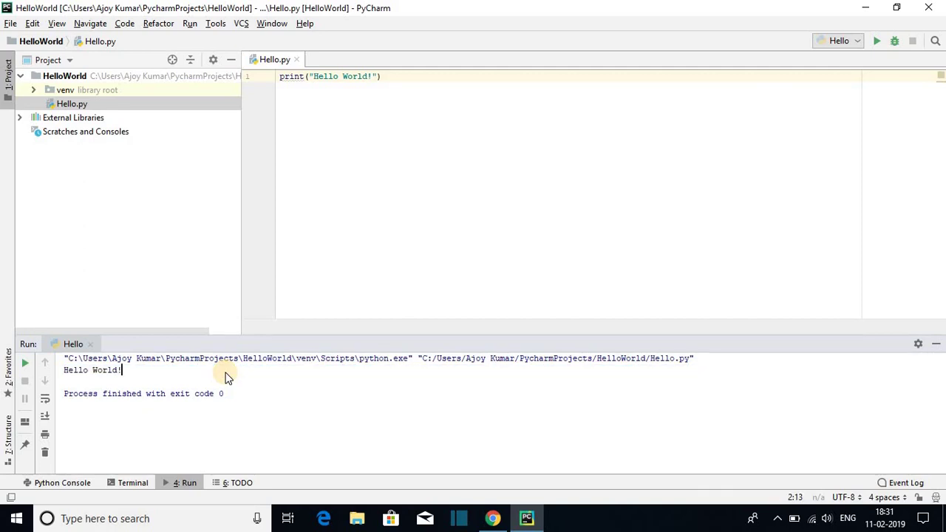